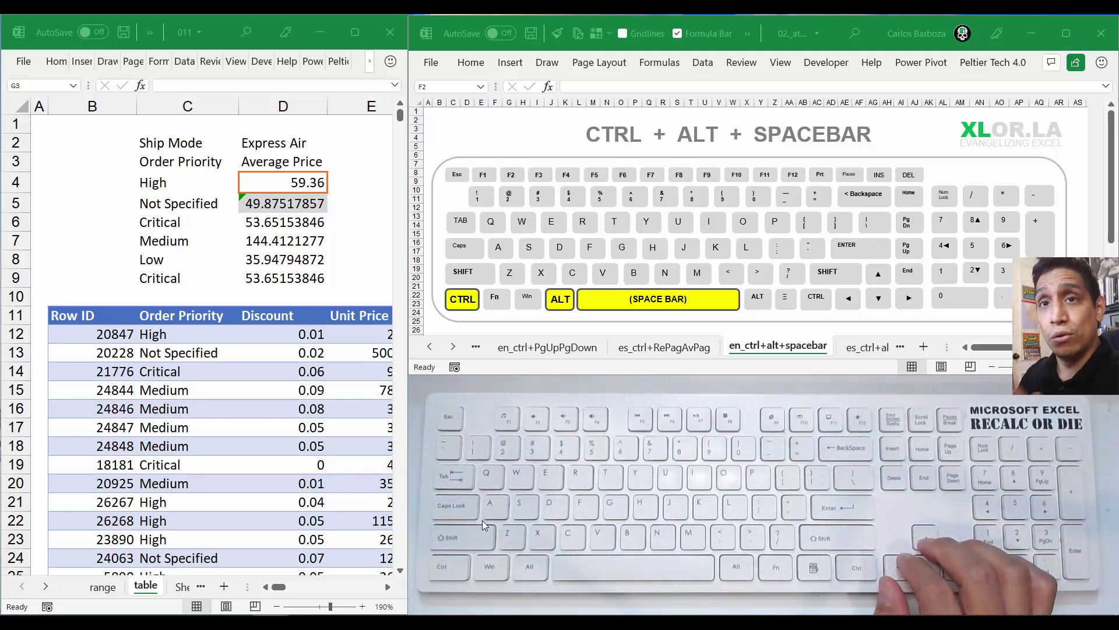
Step: Switch to the 011 workbook and select cell D4, the average price for High order priority
{"action": "key", "text": "alt+Tab"}
{"action": "key", "text": "Right"}
{"action": "key", "text": "Left"}
{"action": "key", "text": "Left"}
{"action": "key", "text": "Left"}
{"action": "key", "text": "Left"}
{"action": "key", "text": "Down"}
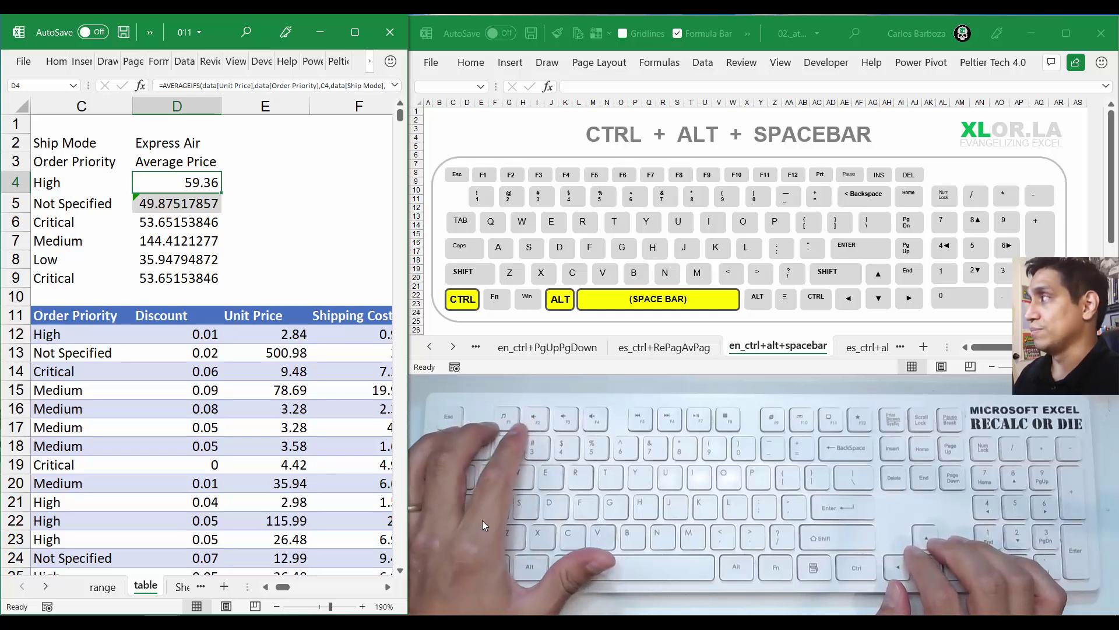
Step: Open the Help pane, dock it inside the 011 workbook window, and close it again
{"action": "key", "text": "F1"}
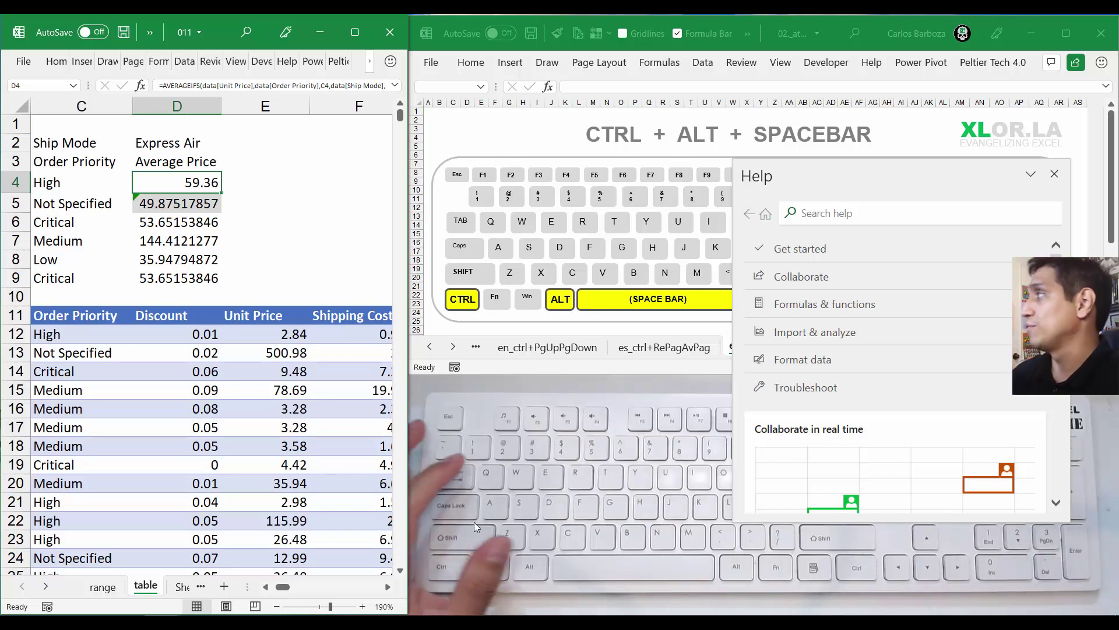
{"action": "left_click_drag", "start_coordinate": [1037, 186], "coordinate": [342, 135]}
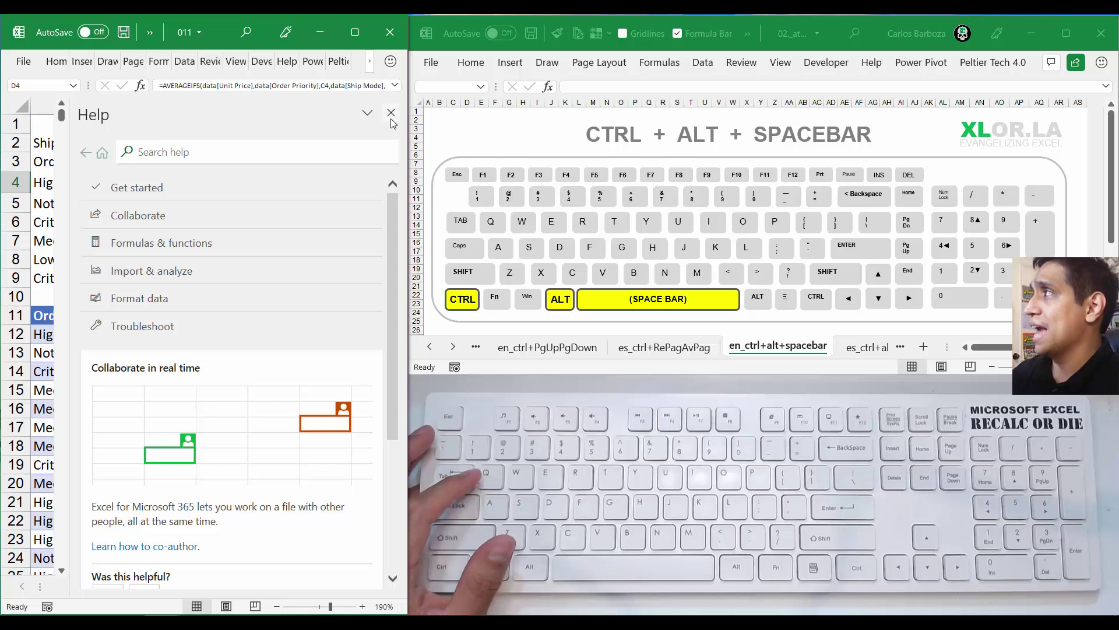
{"action": "left_click", "coordinate": [391, 118]}
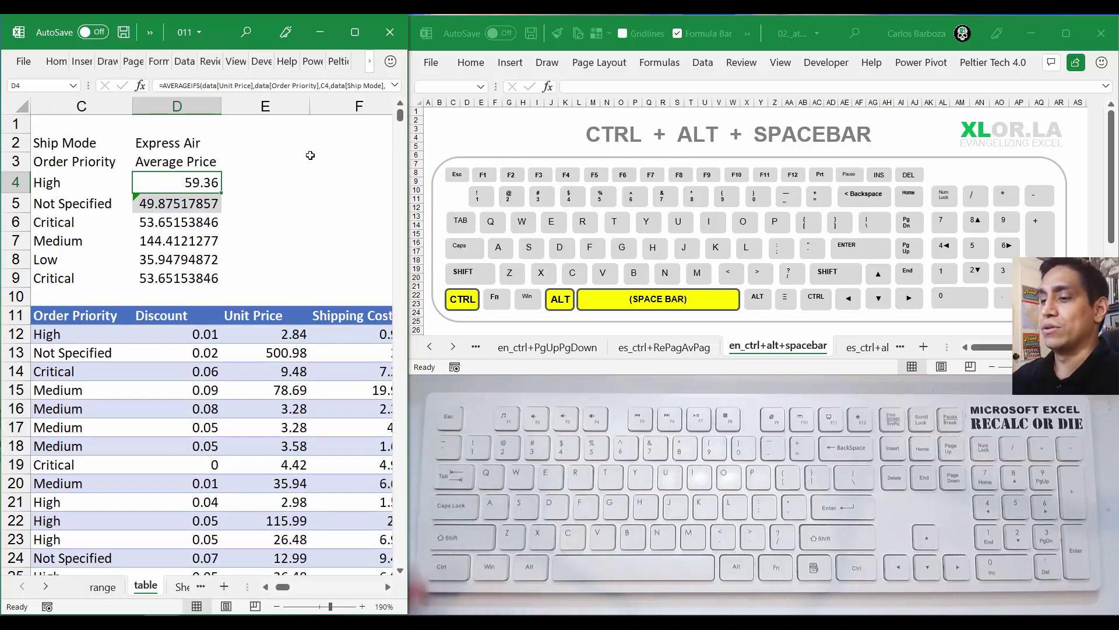
{"action": "key", "text": "F2"}
{"action": "key", "text": "Escape"}
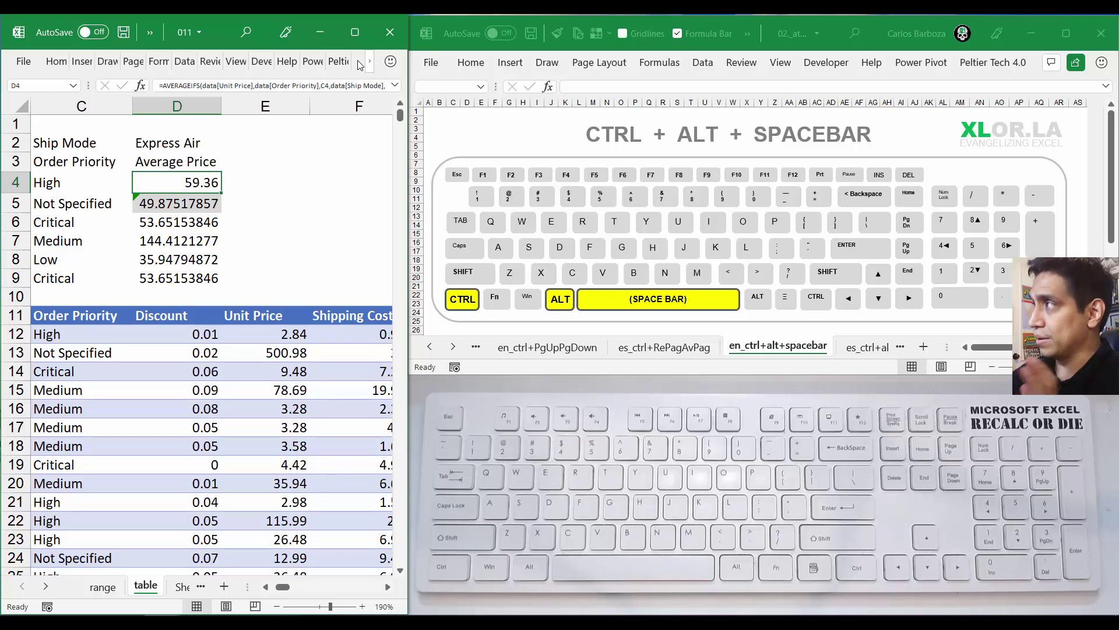
Step: Open the Help pane docked in the maximized workbook, and restore the window to full height beside the keyboard workbook
{"action": "left_click", "coordinate": [362, 34]}
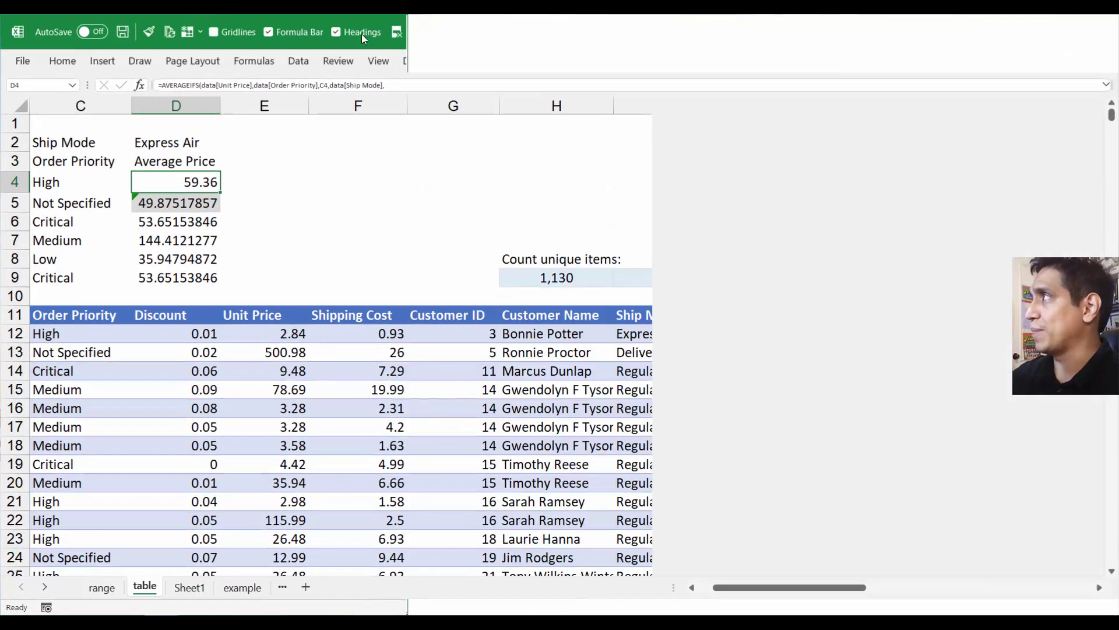
{"action": "key", "text": "F1"}
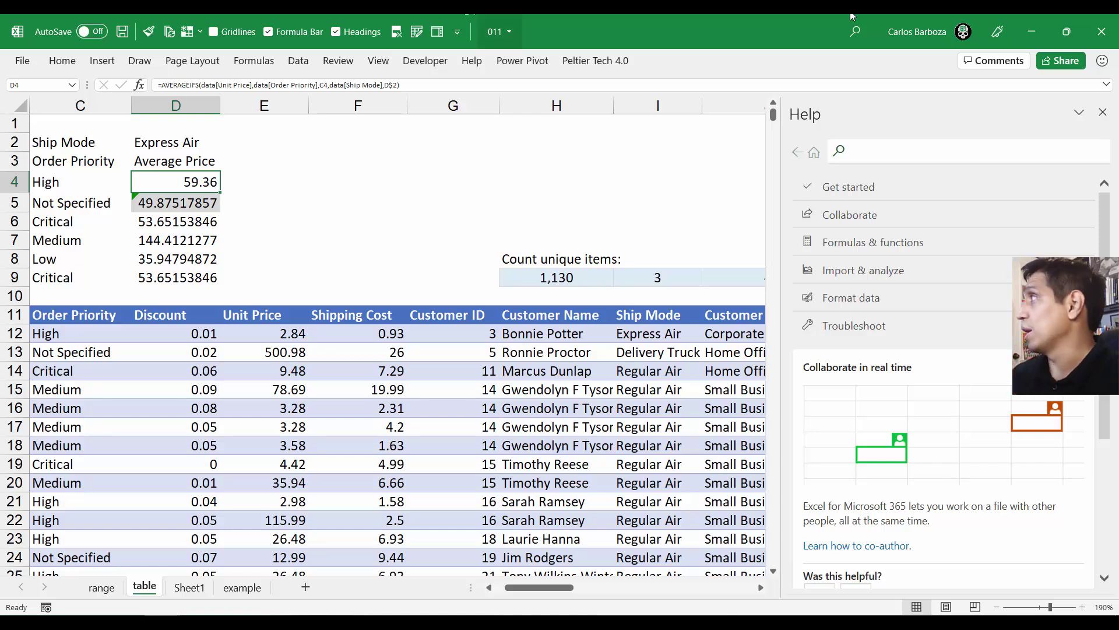
{"action": "left_click", "coordinate": [1067, 32]}
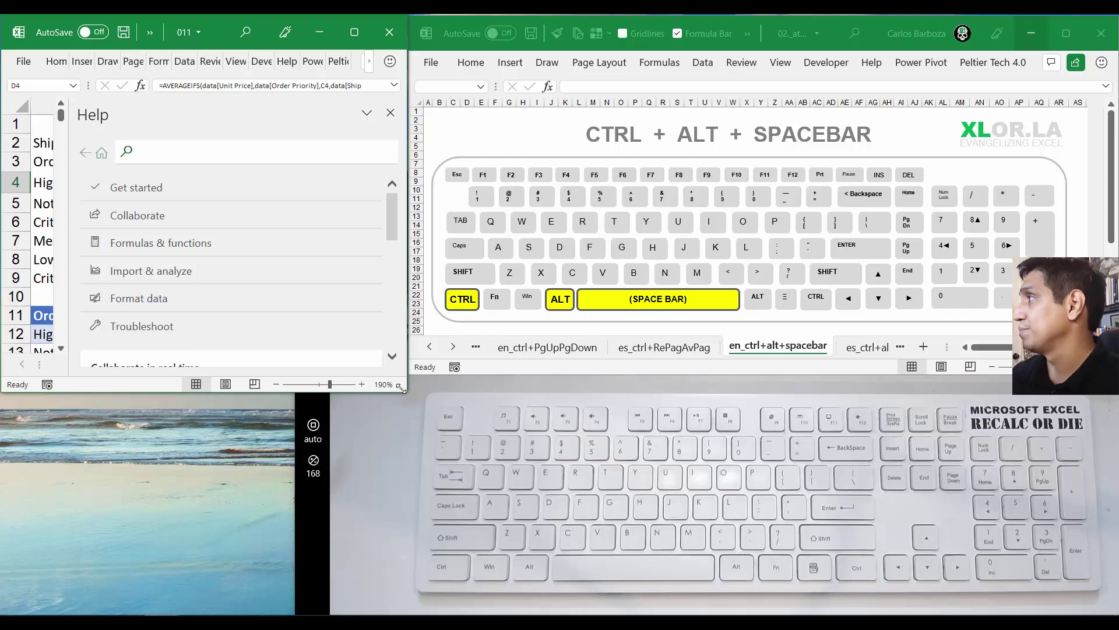
{"action": "left_click_drag", "start_coordinate": [394, 458], "coordinate": [402, 610]}
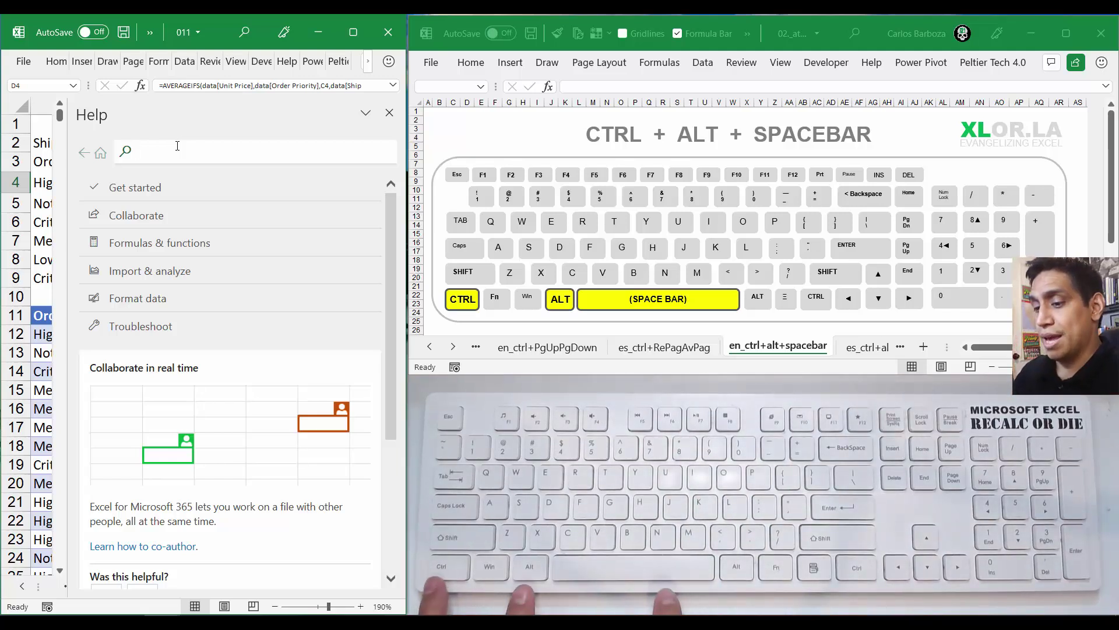
Step: Open the docked Help pane's options menu, step through its commands, and close the pane with Close
{"action": "key", "text": "ctrl+alt+space"}
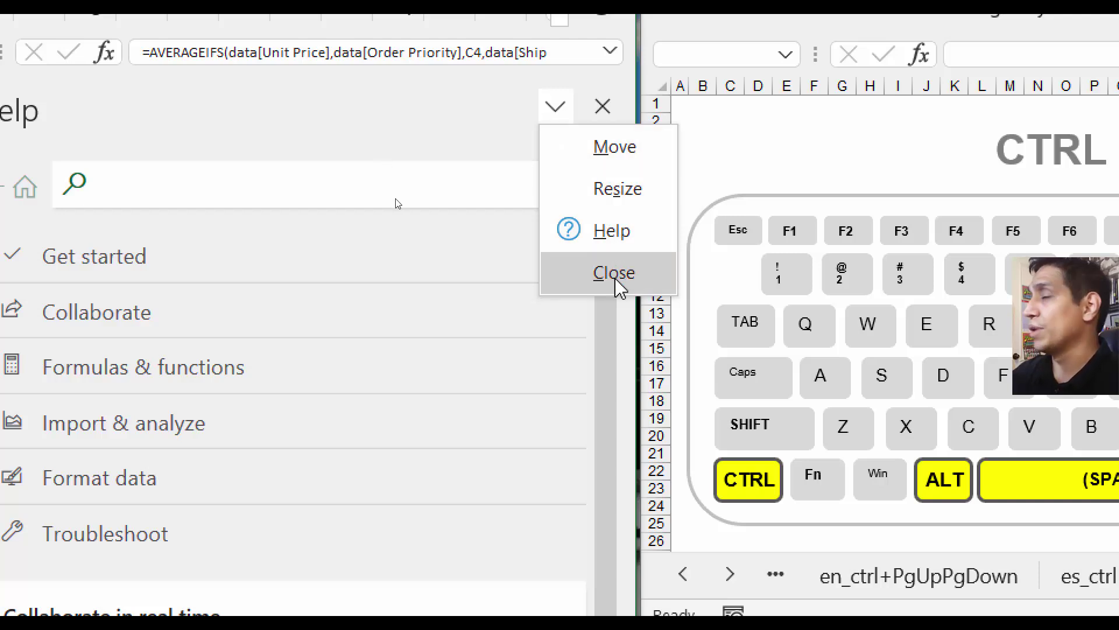
{"action": "key", "text": "Up"}
{"action": "key", "text": "Up"}
{"action": "key", "text": "Down"}
{"action": "key", "text": "Down"}
{"action": "key", "text": "Up"}
{"action": "key", "text": "Up"}
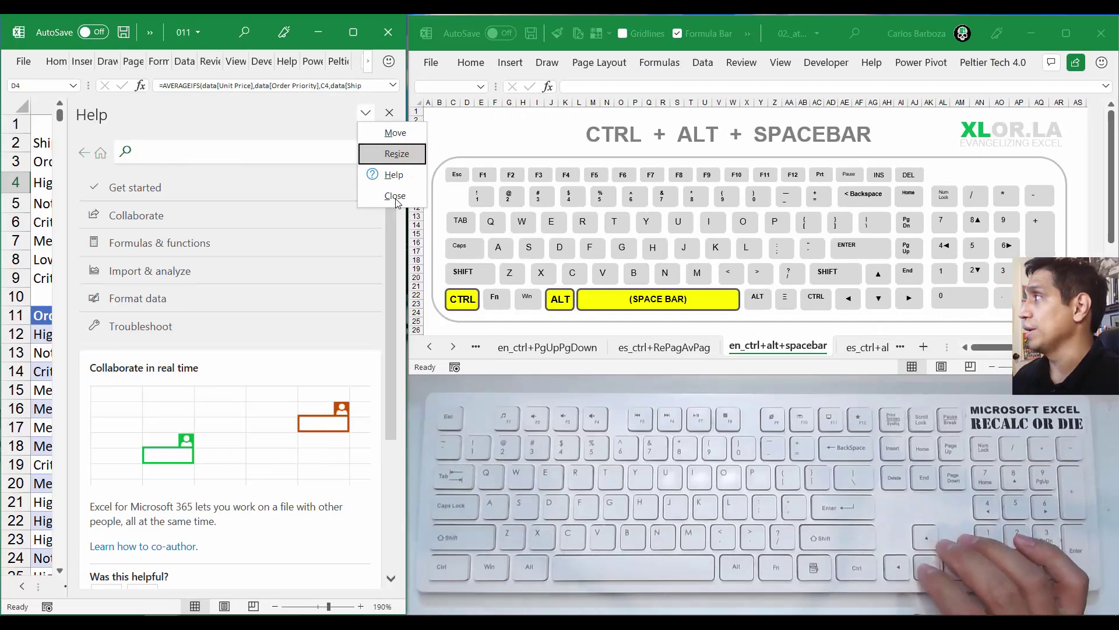
{"action": "key", "text": "Down"}
{"action": "key", "text": "Up"}
{"action": "key", "text": "Up"}
{"action": "key", "text": "Down"}
{"action": "key", "text": "Down"}
{"action": "key", "text": "Up"}
{"action": "key", "text": "Down"}
{"action": "key", "text": "Down"}
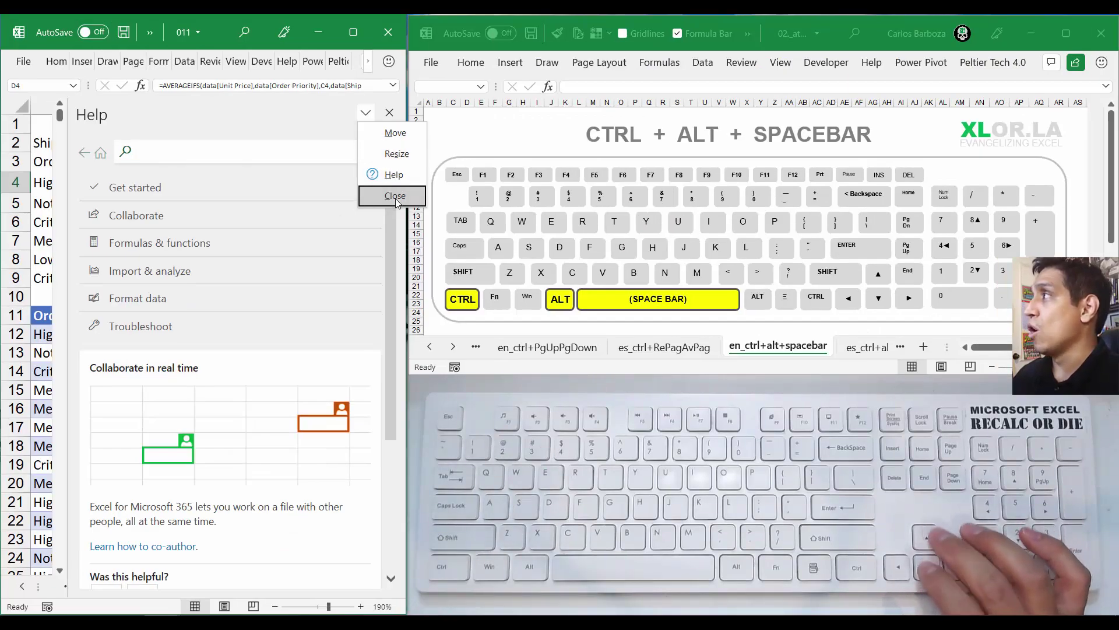
{"action": "key", "text": "Up"}
{"action": "key", "text": "Down"}
{"action": "key", "text": "Up"}
{"action": "key", "text": "Down"}
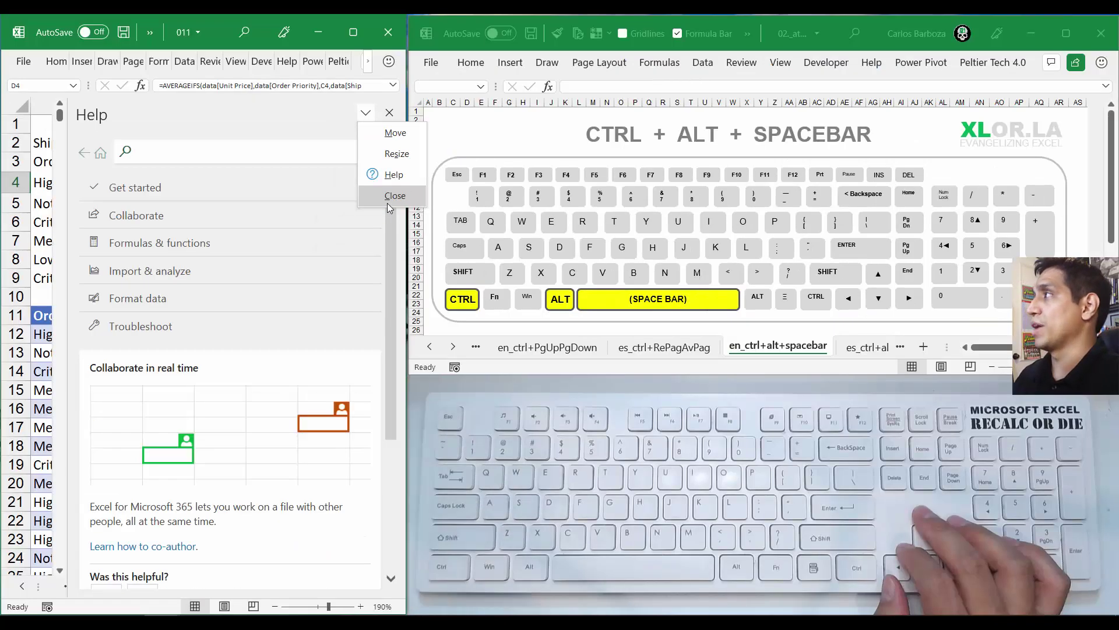
{"action": "left_click", "coordinate": [387, 199]}
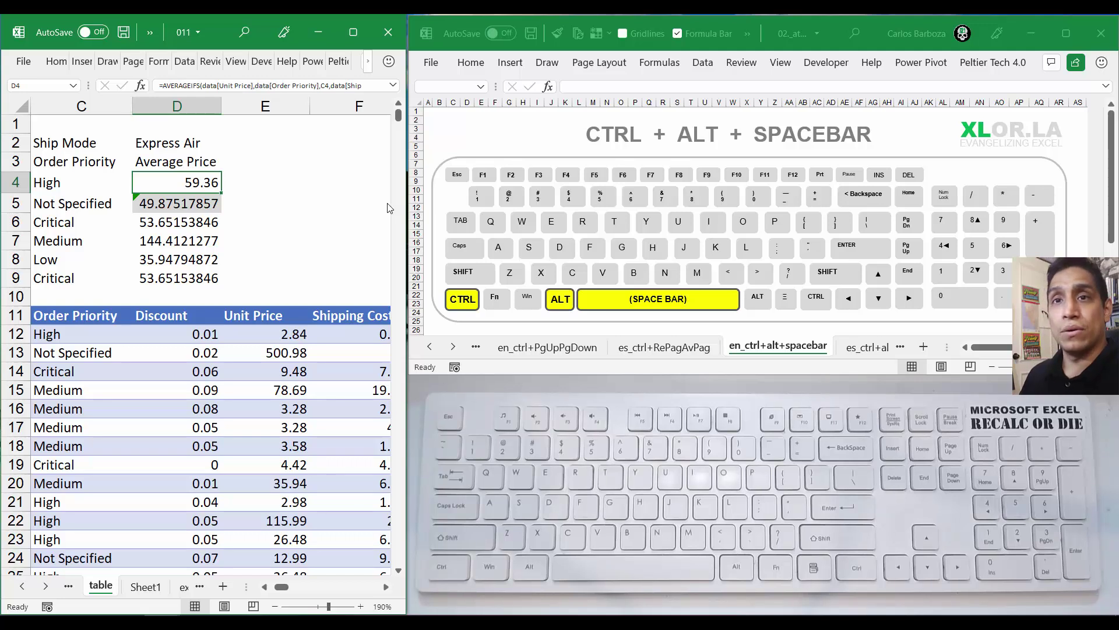
Step: Open the Help pane as a floating window and use its Move command to place it partly over the 011 workbook
{"action": "key", "text": "F1"}
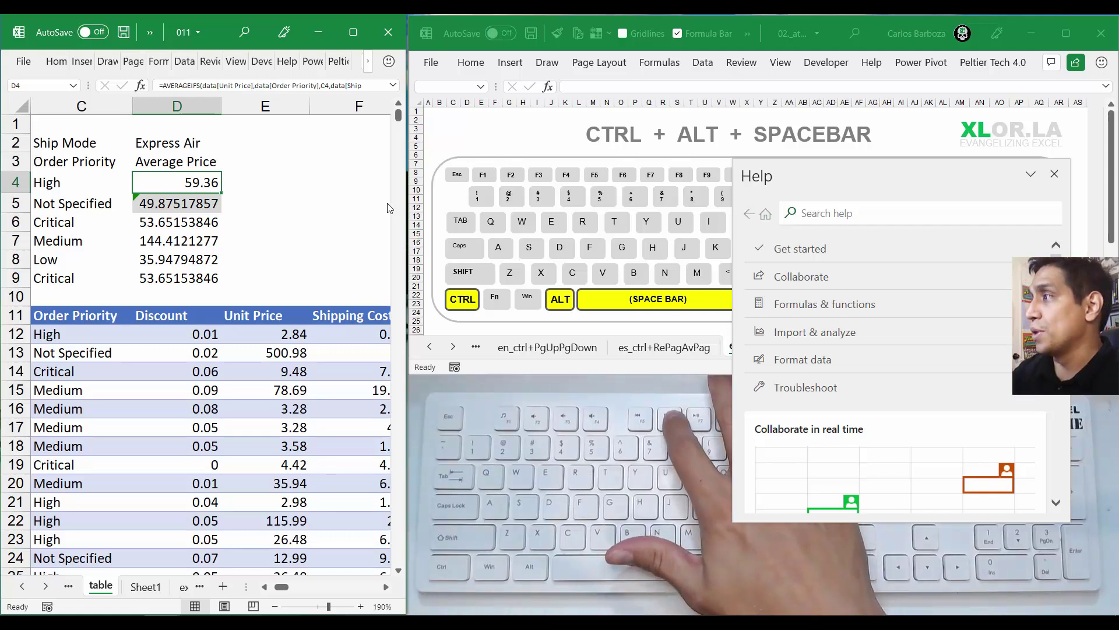
{"action": "key", "text": "F6"}
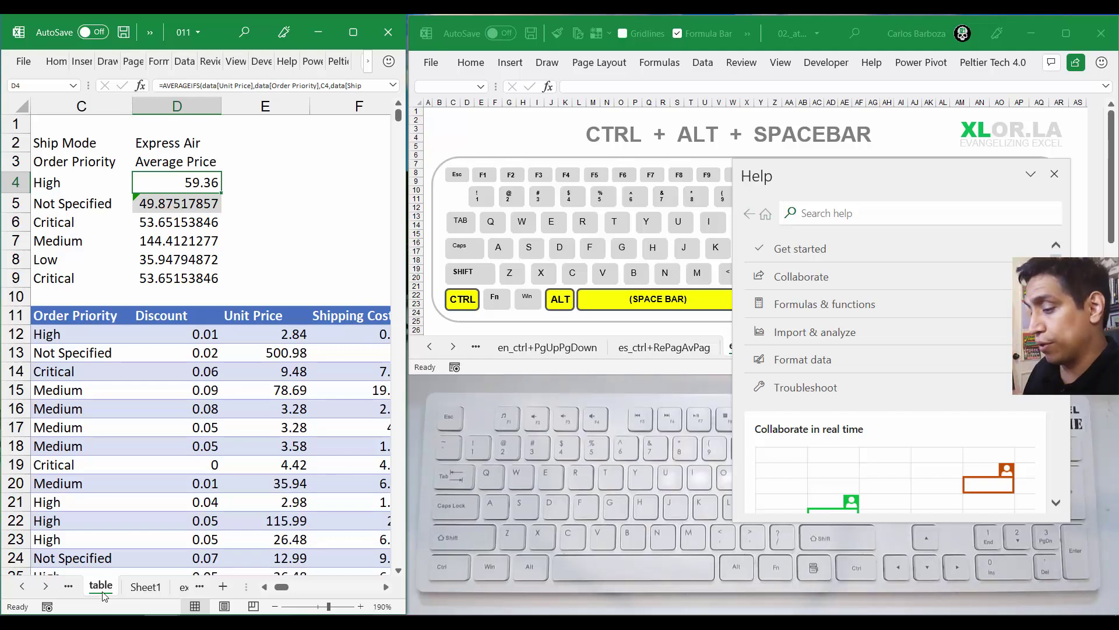
{"action": "key", "text": "ctrl+alt+space"}
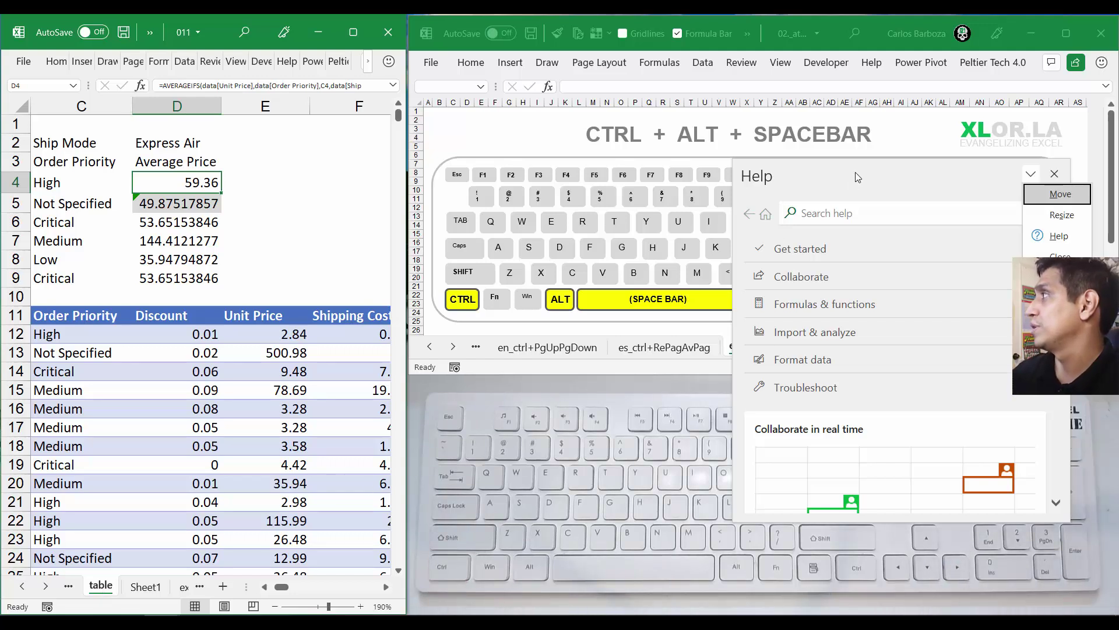
{"action": "key", "text": "Return"}
{"action": "left_click", "coordinate": [416, 100]}
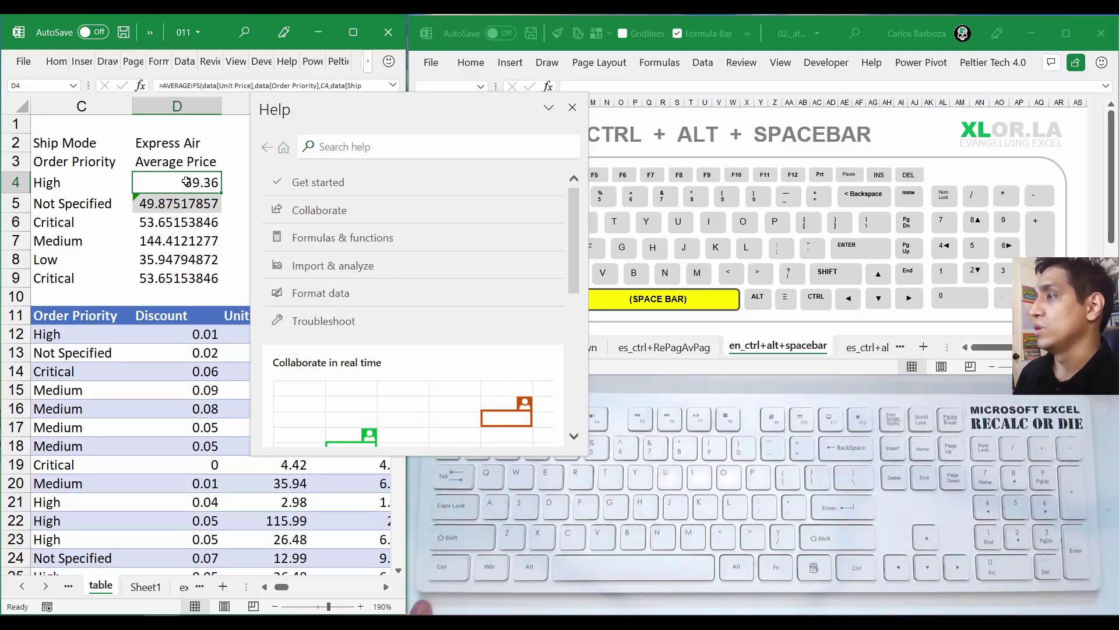
Step: Close the floating Help pane with the Close command from its options menu
{"action": "key", "text": "ctrl+alt+space"}
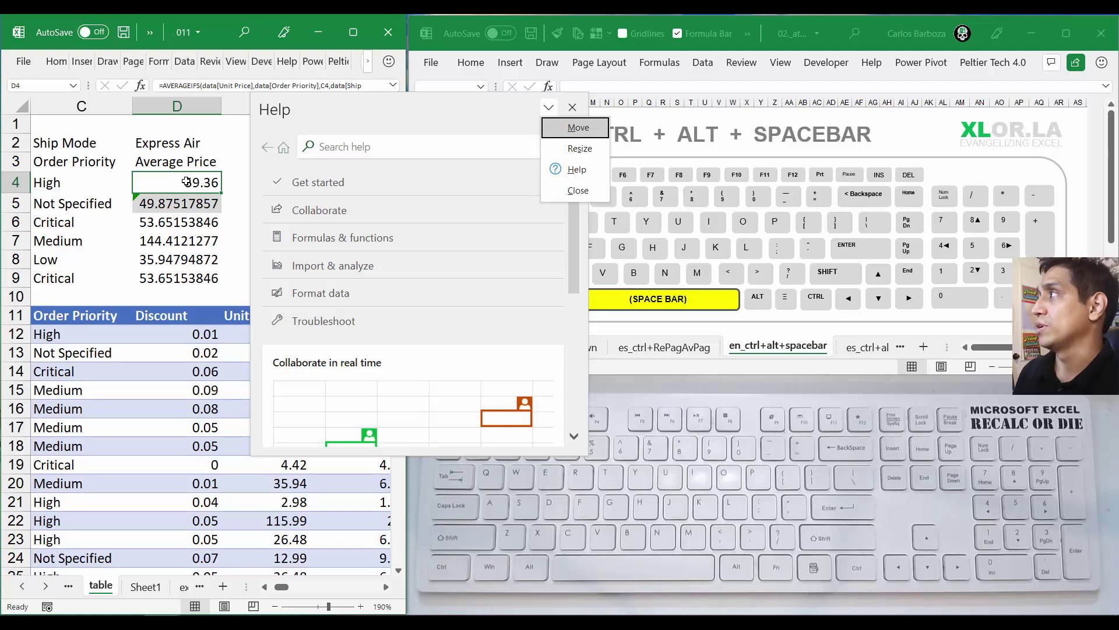
{"action": "key", "text": "Down"}
{"action": "key", "text": "Down"}
{"action": "key", "text": "Down"}
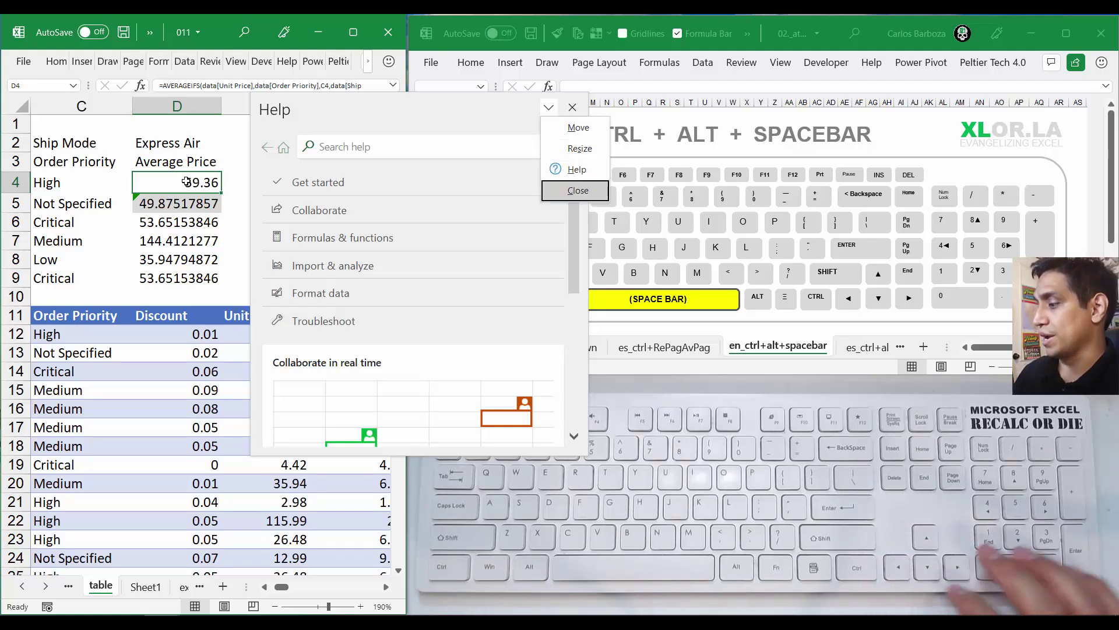
{"action": "key", "text": "Up"}
{"action": "key", "text": "Down"}
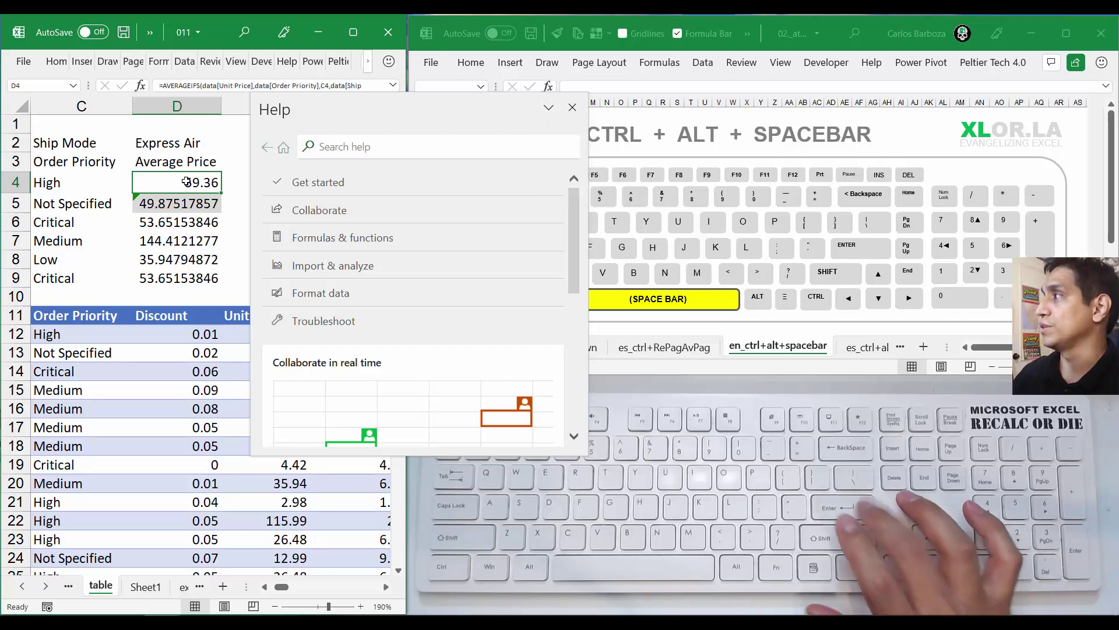
{"action": "key", "text": "Return"}
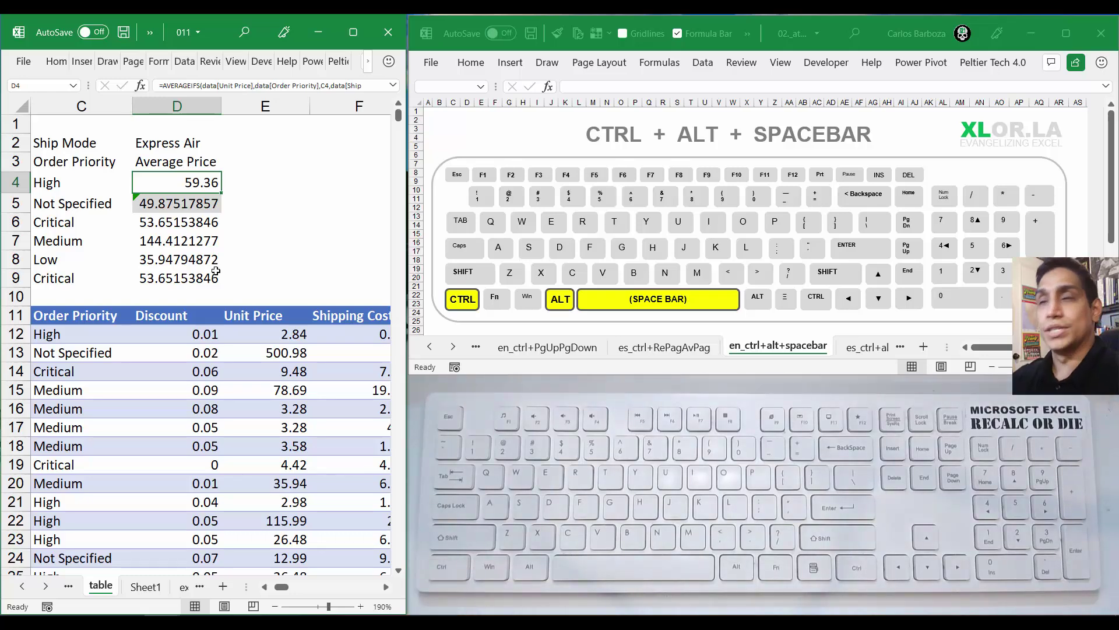
Step: Select the Order Priority and Average Price range C3:D9 in the maximized workbook, and restore the window to its full-height partial width
{"action": "left_click", "coordinate": [353, 32]}
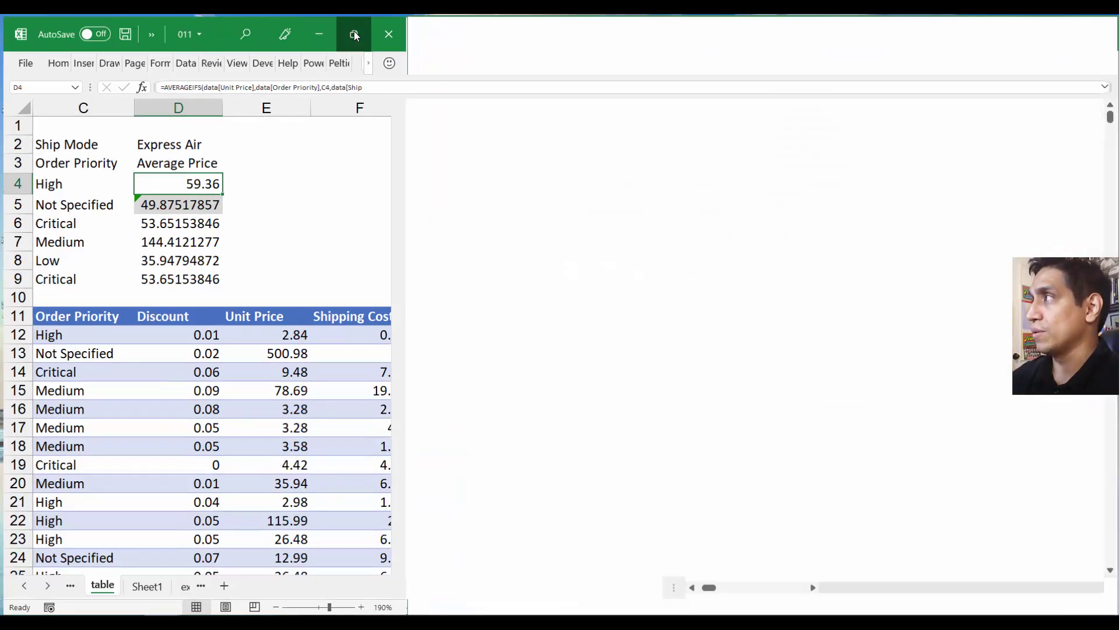
{"action": "key", "text": "Left"}
{"action": "key", "text": "Up"}
{"action": "key", "text": "shift+Down"}
{"action": "key", "text": "shift+Down"}
{"action": "key", "text": "shift+Down"}
{"action": "key", "text": "shift+Down"}
{"action": "key", "text": "shift+Down"}
{"action": "key", "text": "shift+Right"}
{"action": "key", "text": "shift+Down"}
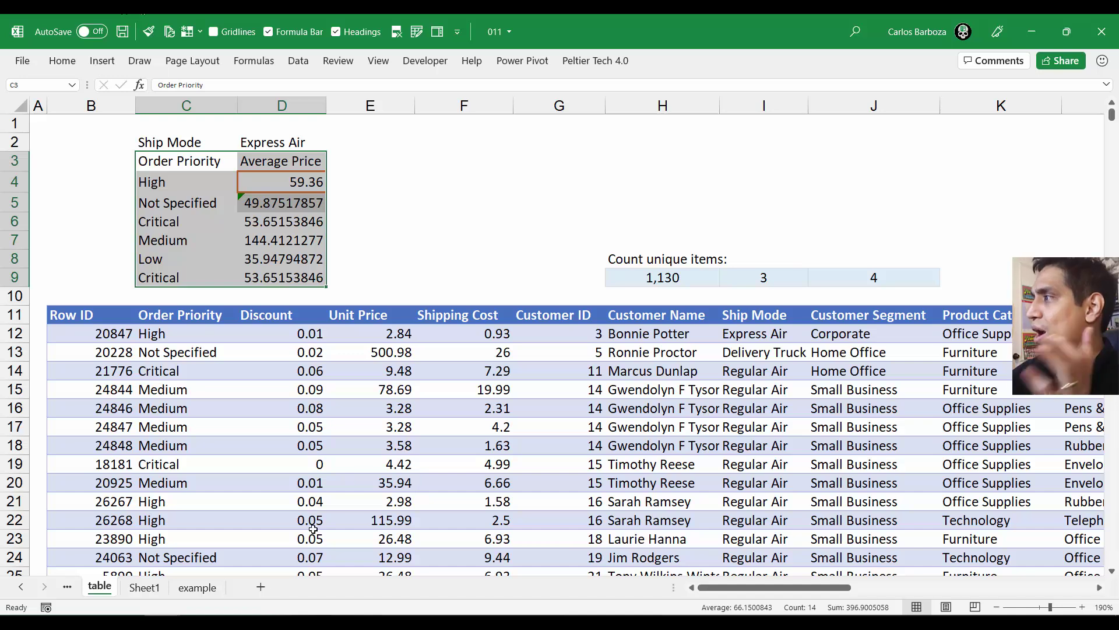
{"action": "left_click", "coordinate": [1068, 28]}
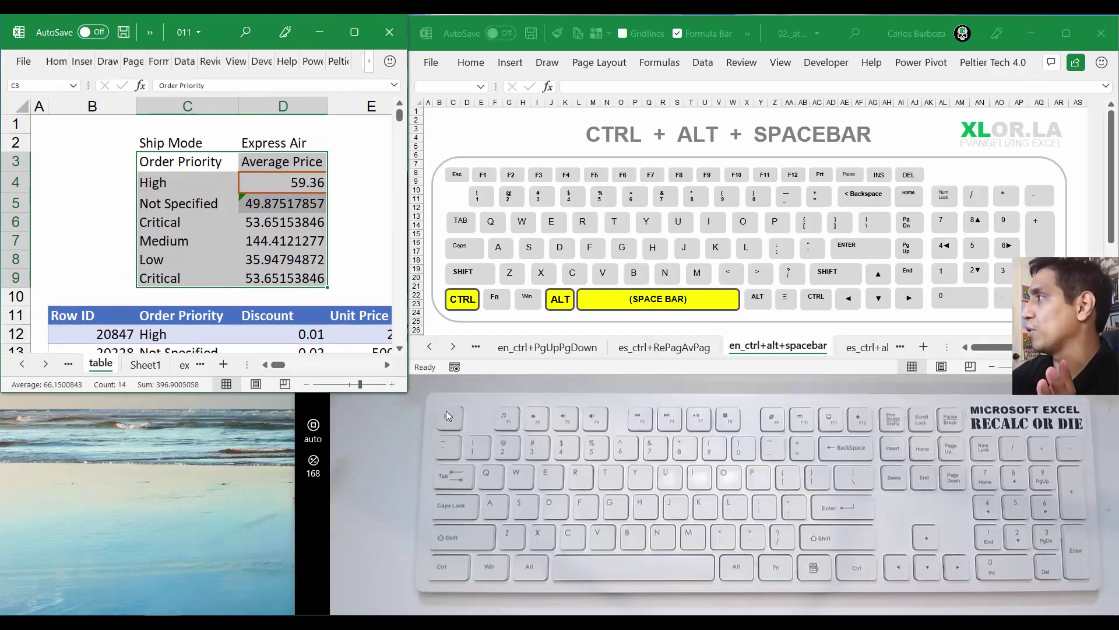
{"action": "left_click_drag", "start_coordinate": [408, 388], "coordinate": [399, 612]}
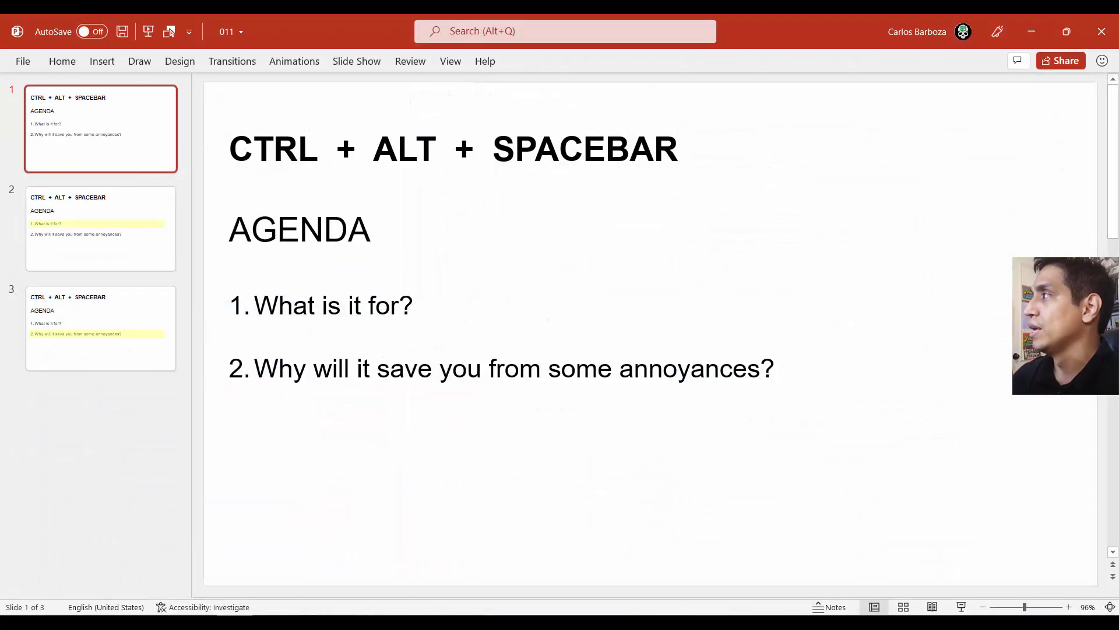
Step: Show agenda slides 2 and 3 of the CTRL + ALT + SPACEBAR presentation and minimize it
{"action": "left_click", "coordinate": [100, 228]}
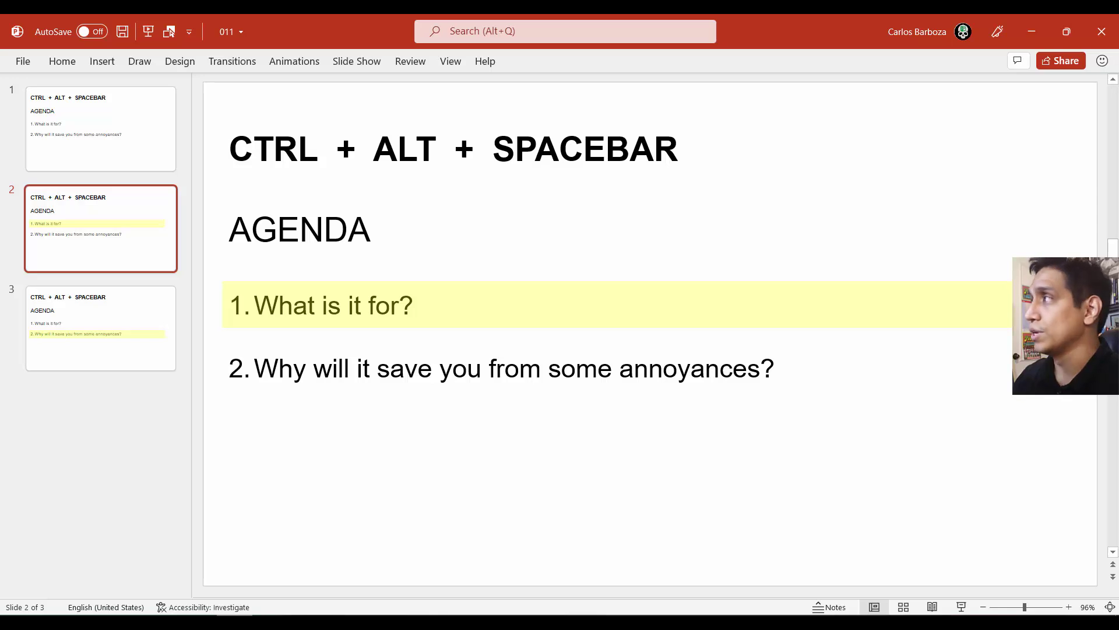
{"action": "left_click", "coordinate": [100, 328]}
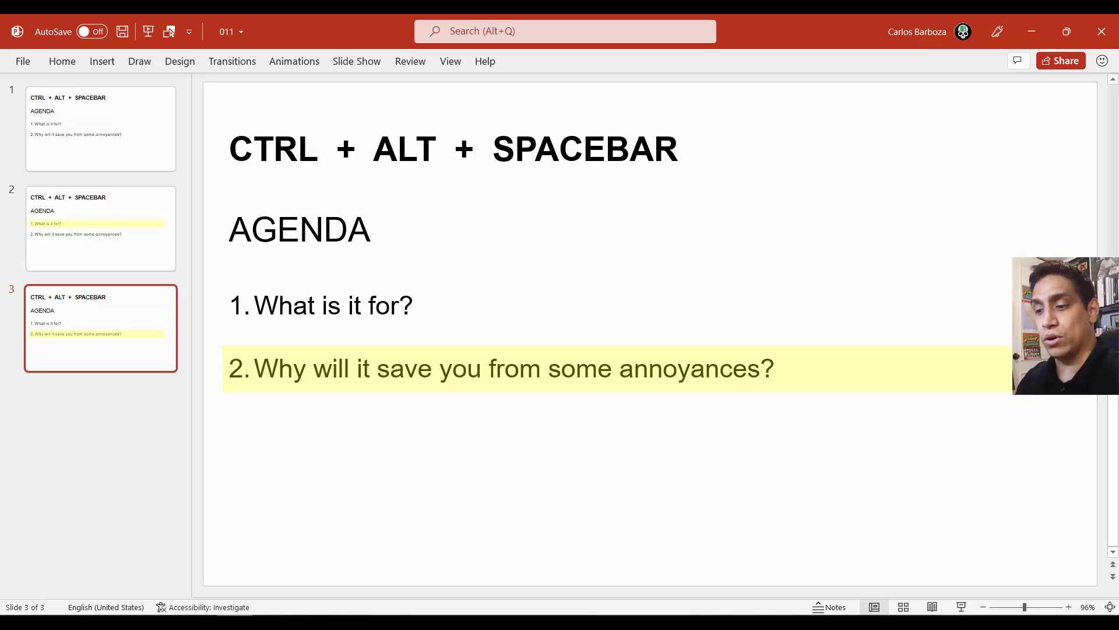
{"action": "left_click", "coordinate": [1031, 33]}
Step: Insert a clustered column chart of average price by order priority from the selected range C3:D9
{"action": "left_click", "coordinate": [348, 41]}
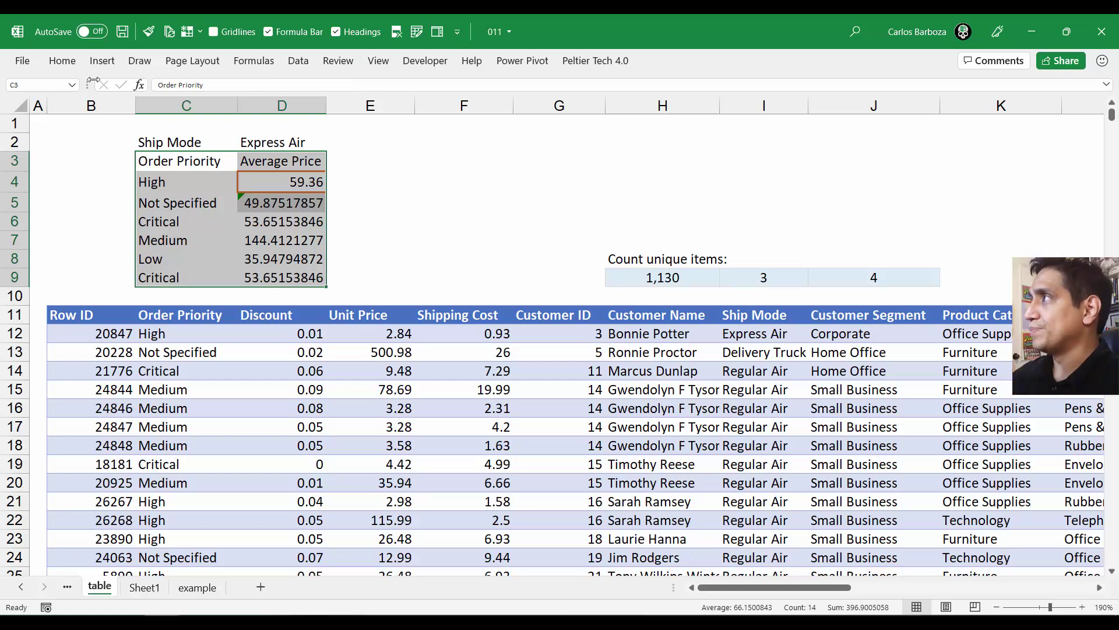
{"action": "left_click", "coordinate": [102, 61]}
{"action": "left_click", "coordinate": [412, 95]}
{"action": "left_click", "coordinate": [421, 137]}
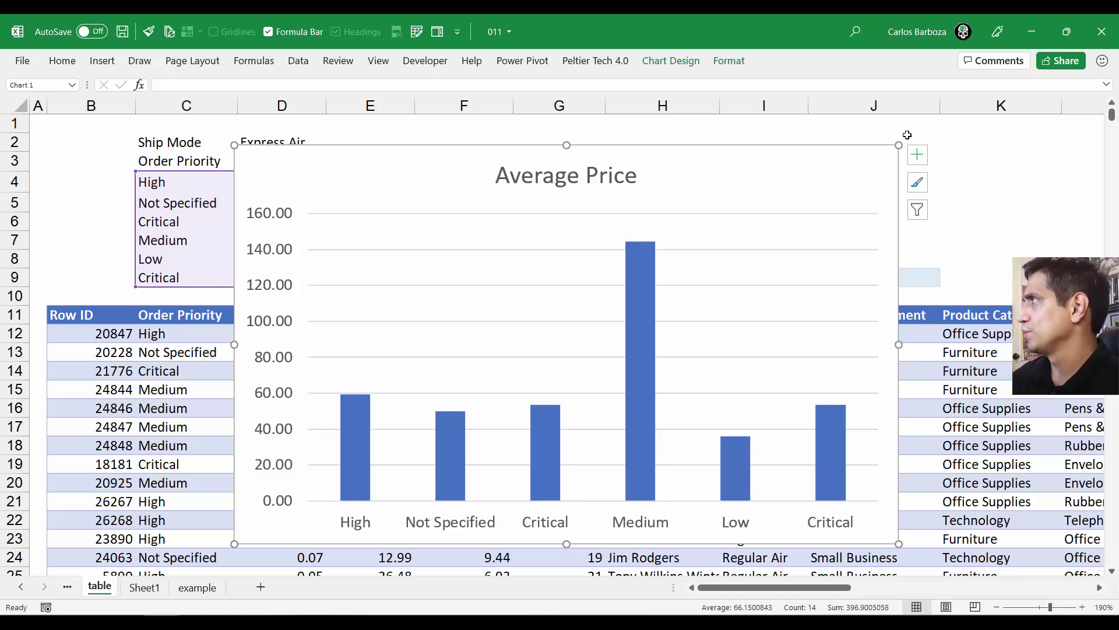
Step: Shrink the Average Price chart and move it near column B below row 6, fitting it in the restored full-height window
{"action": "left_click_drag", "start_coordinate": [901, 150], "coordinate": [546, 227]}
{"action": "left_click_drag", "start_coordinate": [423, 245], "coordinate": [231, 247]}
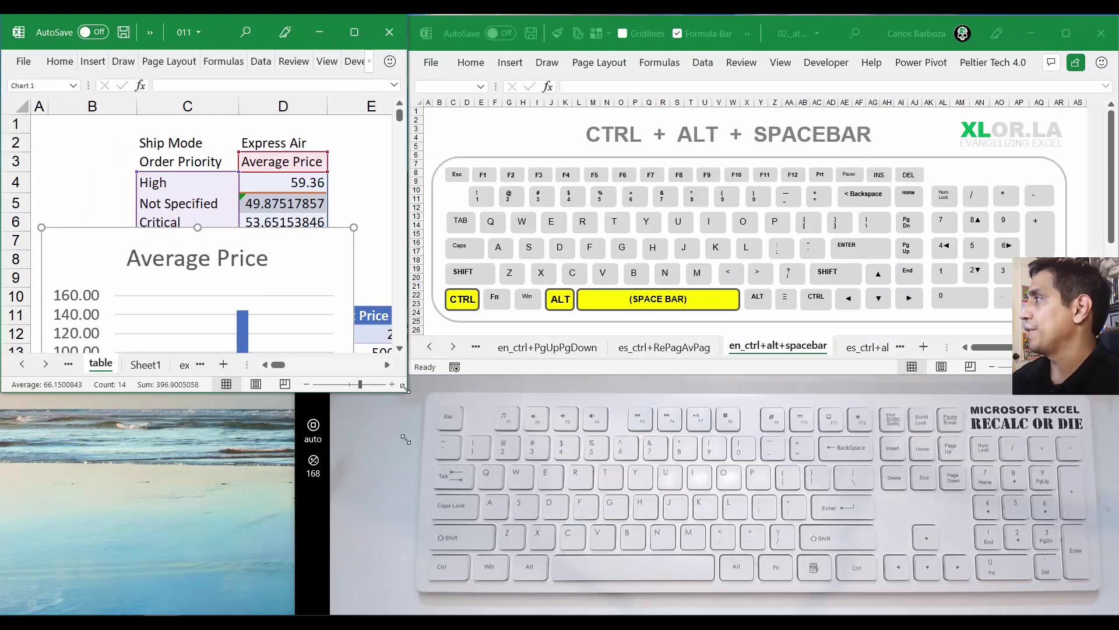
{"action": "left_click_drag", "start_coordinate": [415, 394], "coordinate": [404, 608]}
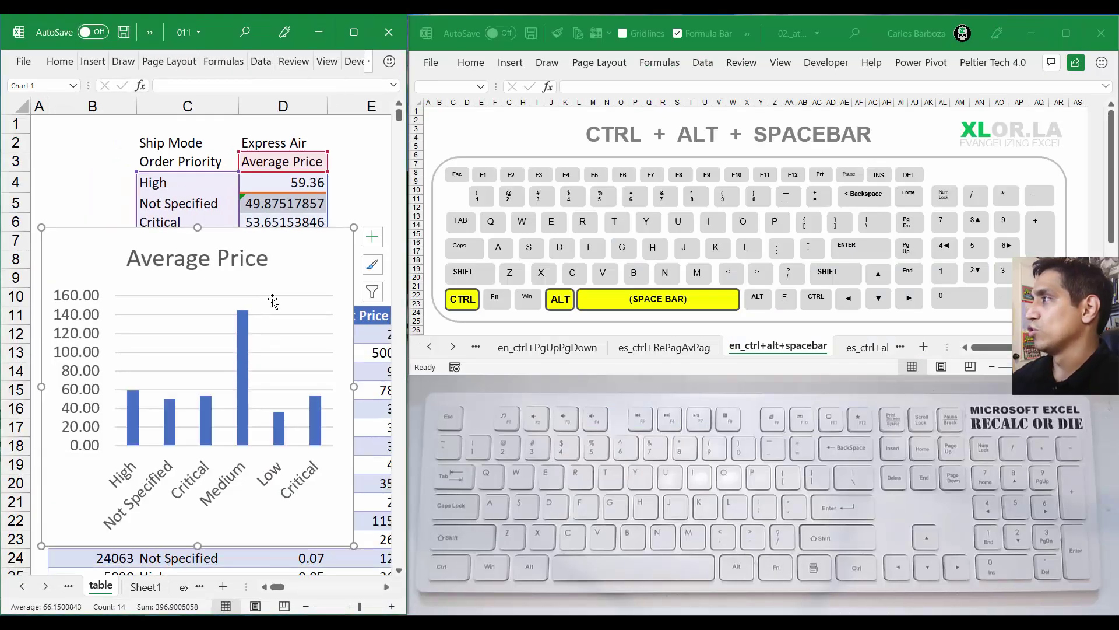
Step: Open the Format Chart Area pane for the Average Price chart and dock it in the maximized workbook window
{"action": "left_click", "coordinate": [68, 220]}
{"action": "left_click", "coordinate": [79, 240]}
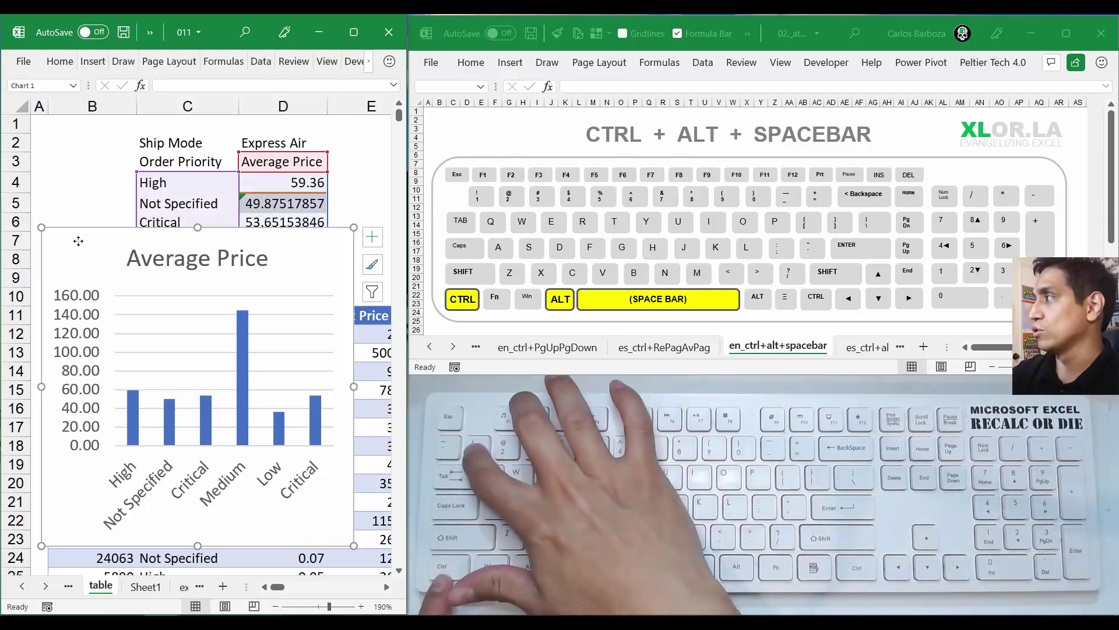
{"action": "key", "text": "ctrl+1"}
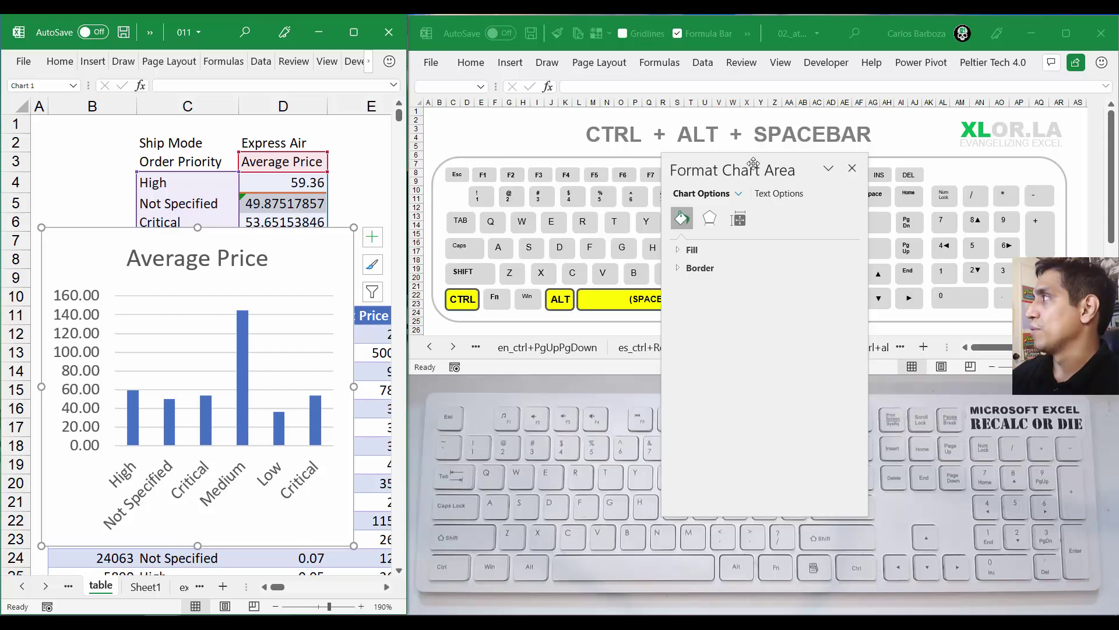
{"action": "left_click_drag", "start_coordinate": [753, 163], "coordinate": [1032, 140]}
{"action": "left_click", "coordinate": [360, 29]}
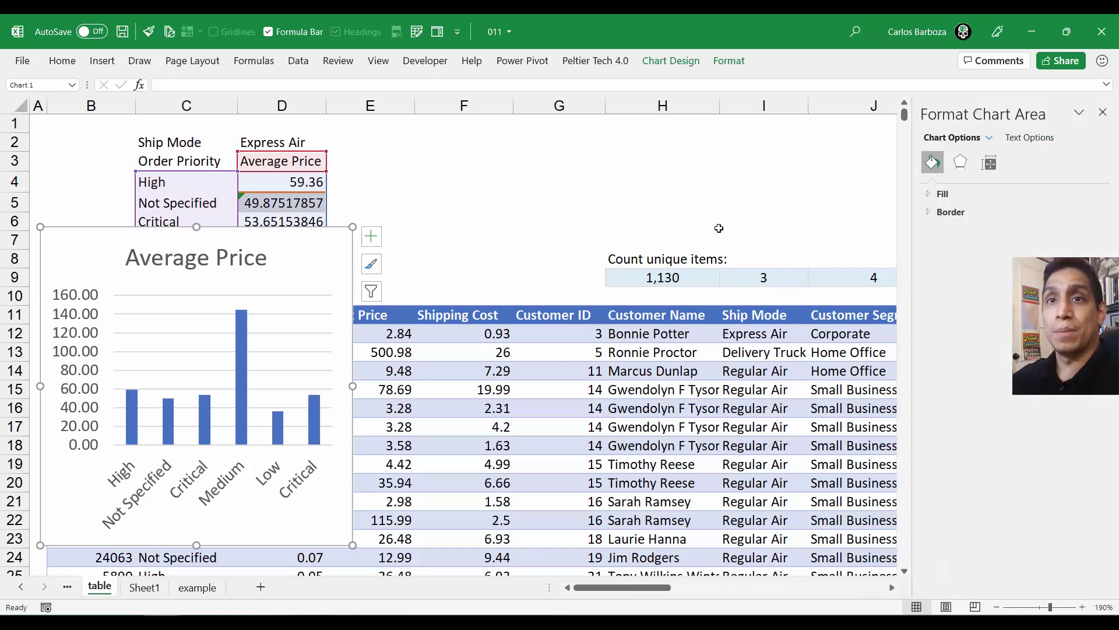
Step: Close the Format Chart Area pane and reopen it for the selected Average Price chart
{"action": "left_click", "coordinate": [506, 183]}
{"action": "left_click", "coordinate": [114, 250]}
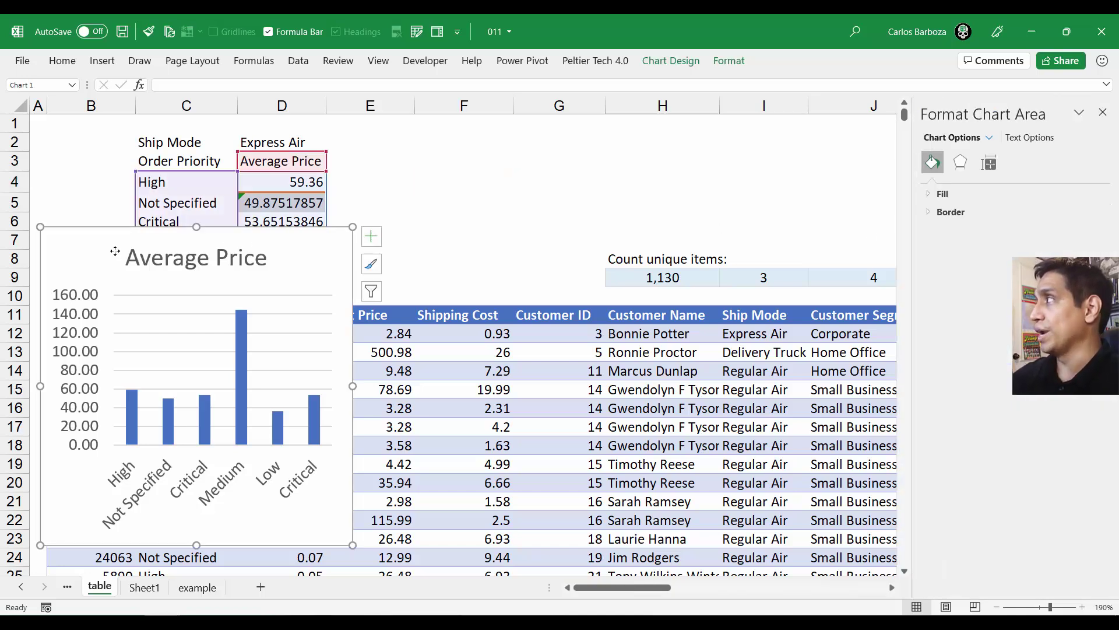
{"action": "left_click", "coordinate": [1103, 112]}
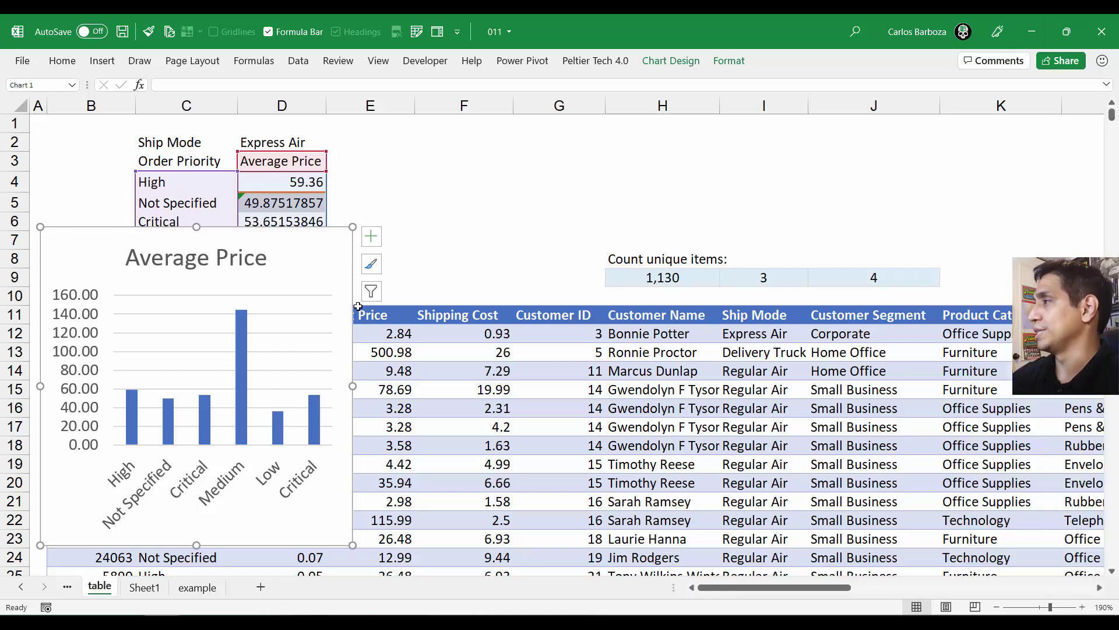
{"action": "key", "text": "ctrl+1"}
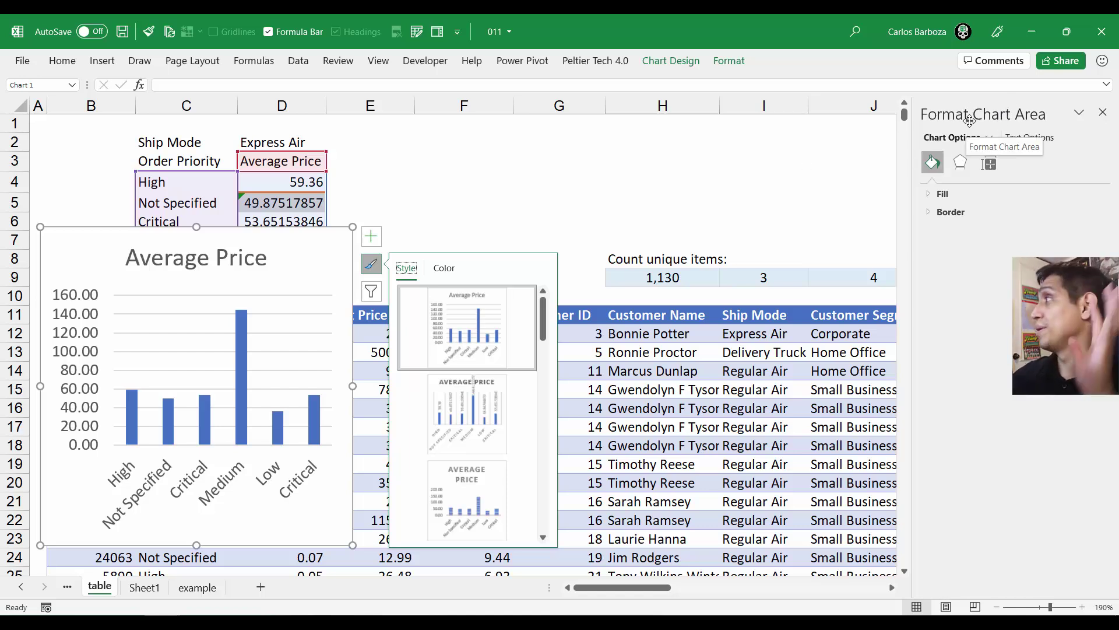
Step: Restore the workbook window, extend it to nearly full screen height, and try to open the Format Chart Area pane's options menu
{"action": "left_click", "coordinate": [1066, 31]}
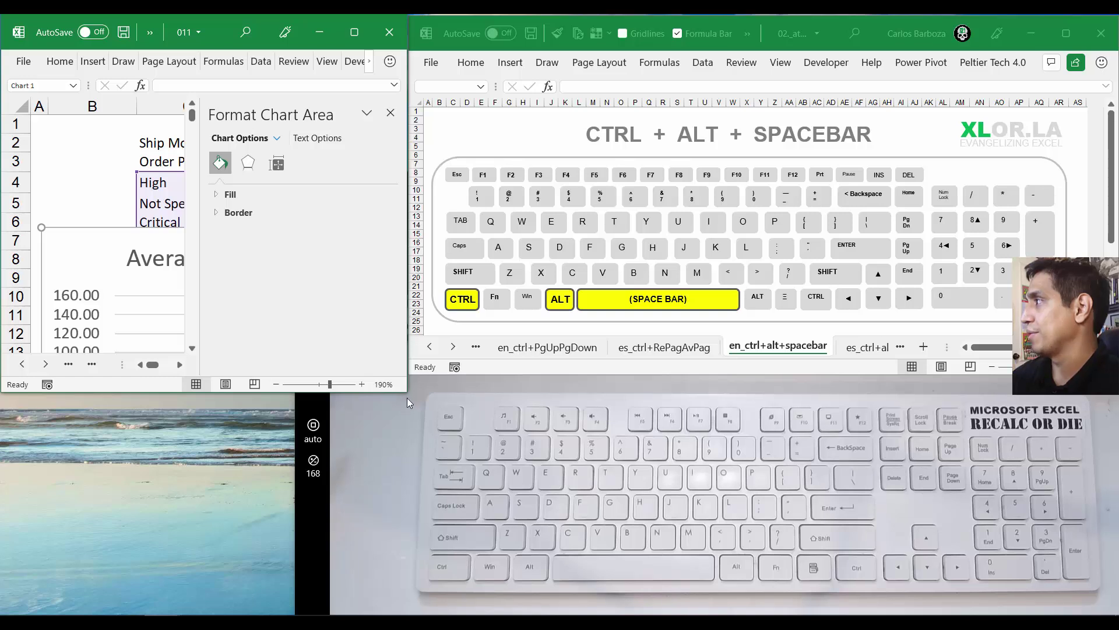
{"action": "left_click_drag", "start_coordinate": [410, 393], "coordinate": [404, 613]}
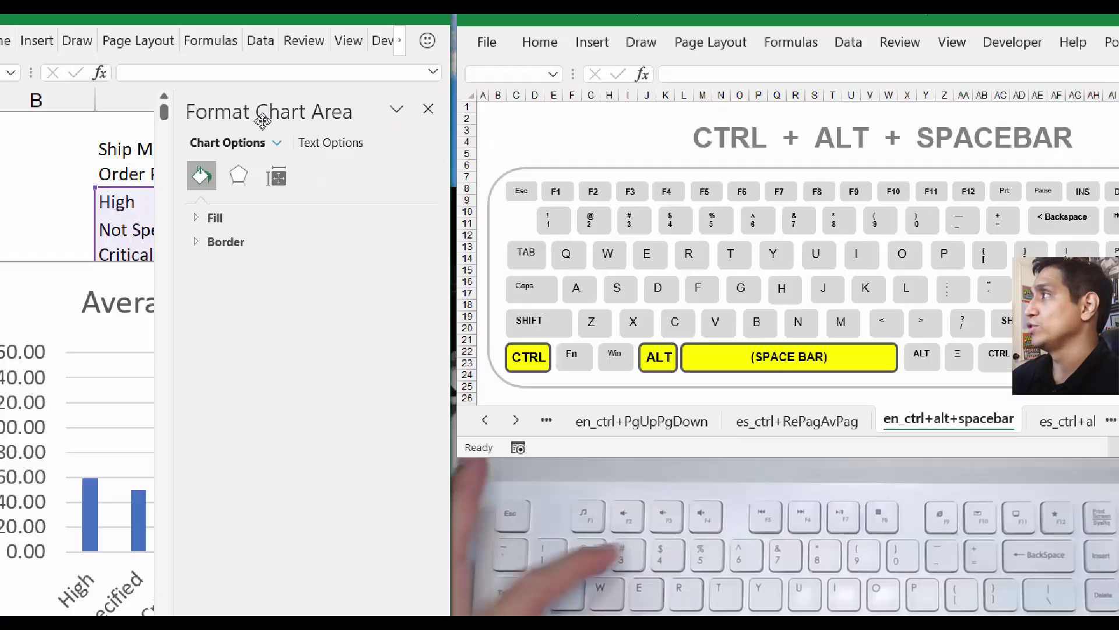
{"action": "key", "text": "ctrl+alt+space"}
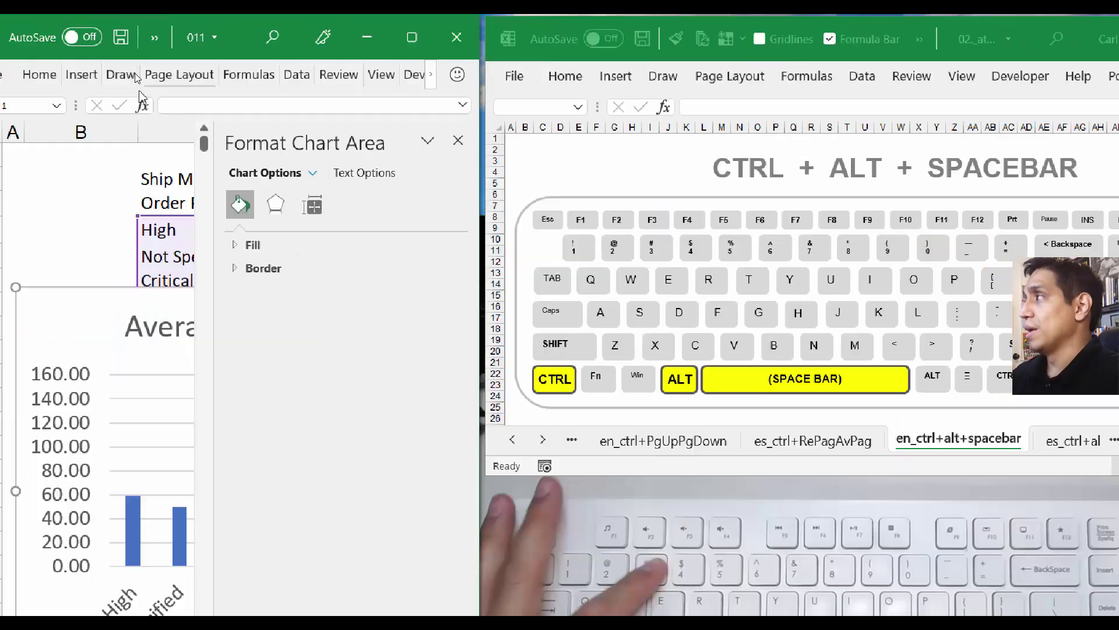
{"action": "key", "text": "ctrl+alt+space"}
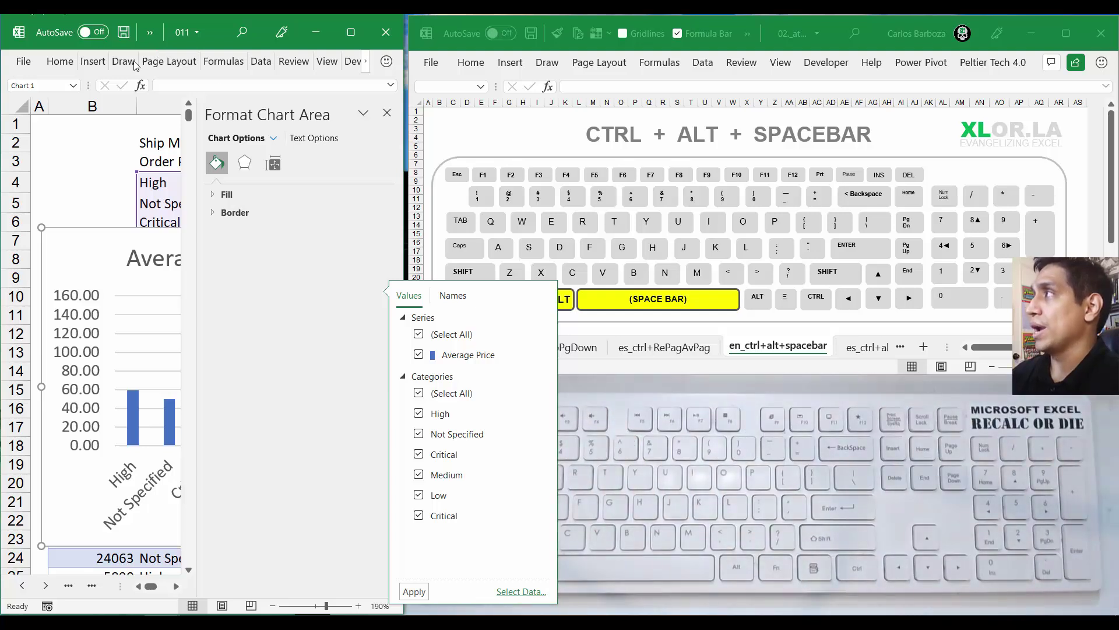
Step: Undock and lengthen the Format Chart Area pane, and float it just beside the chart's restored workbook window
{"action": "left_click_drag", "start_coordinate": [286, 111], "coordinate": [152, 146]}
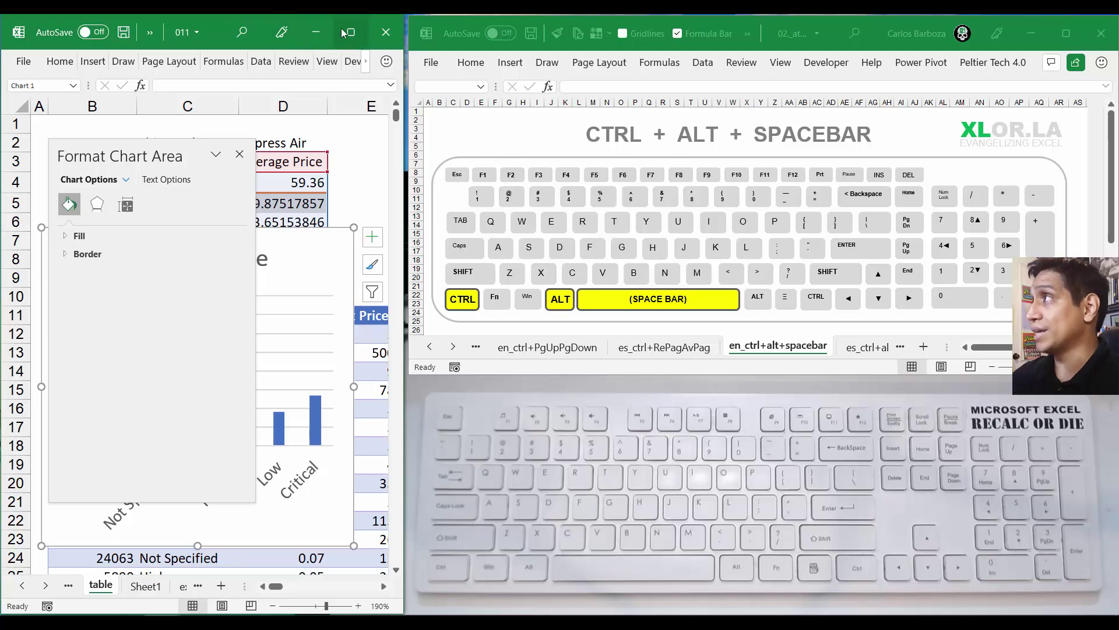
{"action": "left_click", "coordinate": [341, 28]}
{"action": "left_click_drag", "start_coordinate": [153, 155], "coordinate": [404, 31]}
{"action": "left_click_drag", "start_coordinate": [504, 376], "coordinate": [503, 579]}
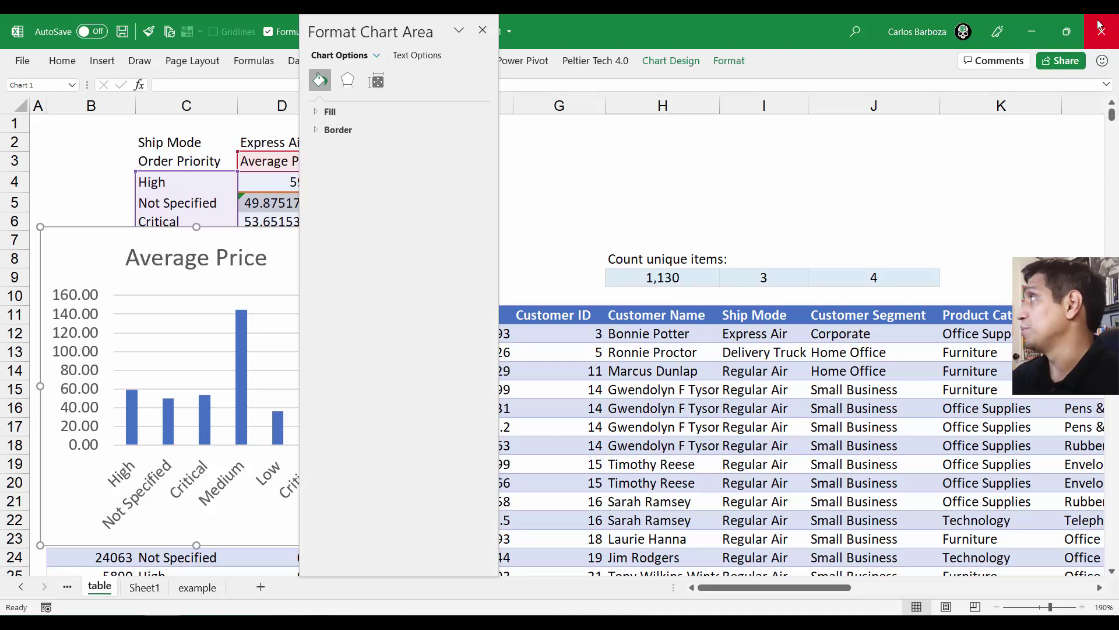
{"action": "left_click", "coordinate": [1067, 31]}
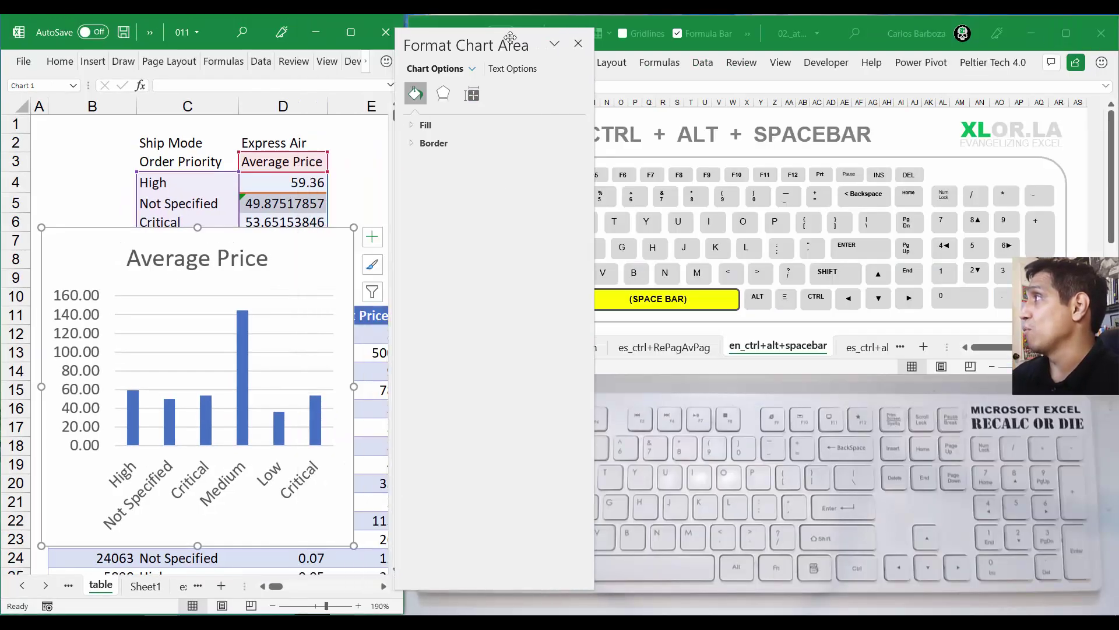